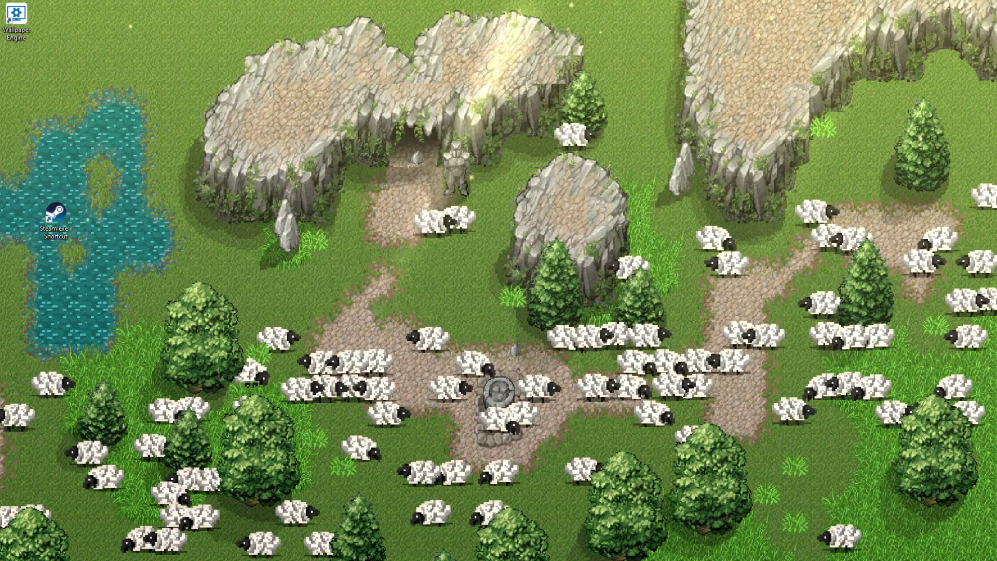
left_click_drag(430, 339, 122, 216)
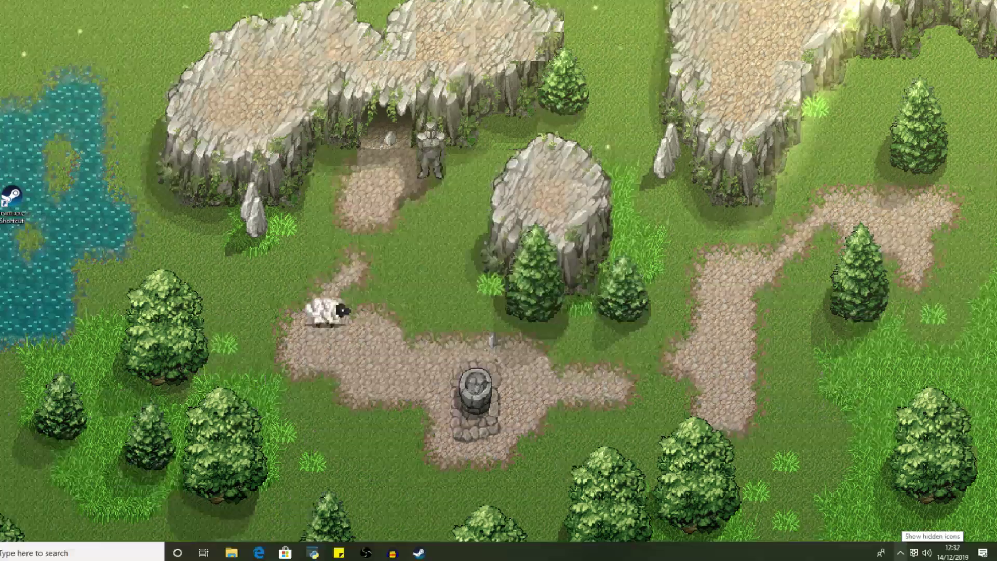
Step: Open Wallpaper Engine's wallpaper browser from the running background program and reposition its window on the desktop
left_click(901, 551)
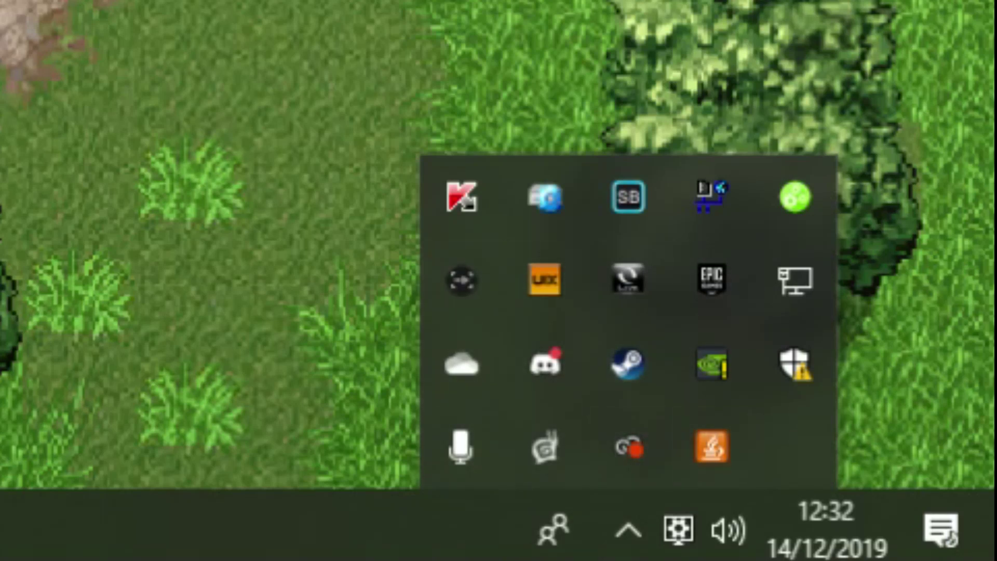
left_click(628, 530)
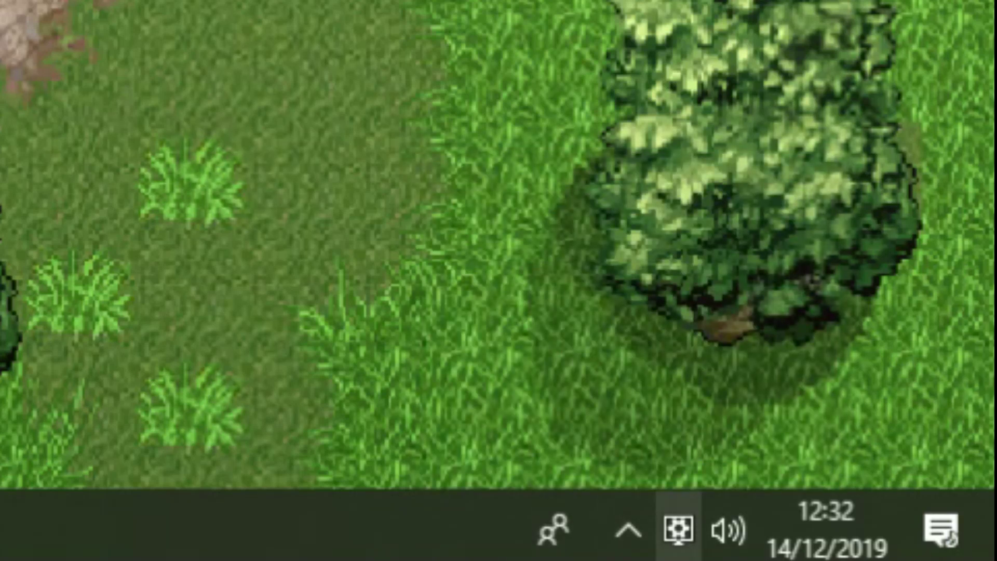
right_click(677, 530)
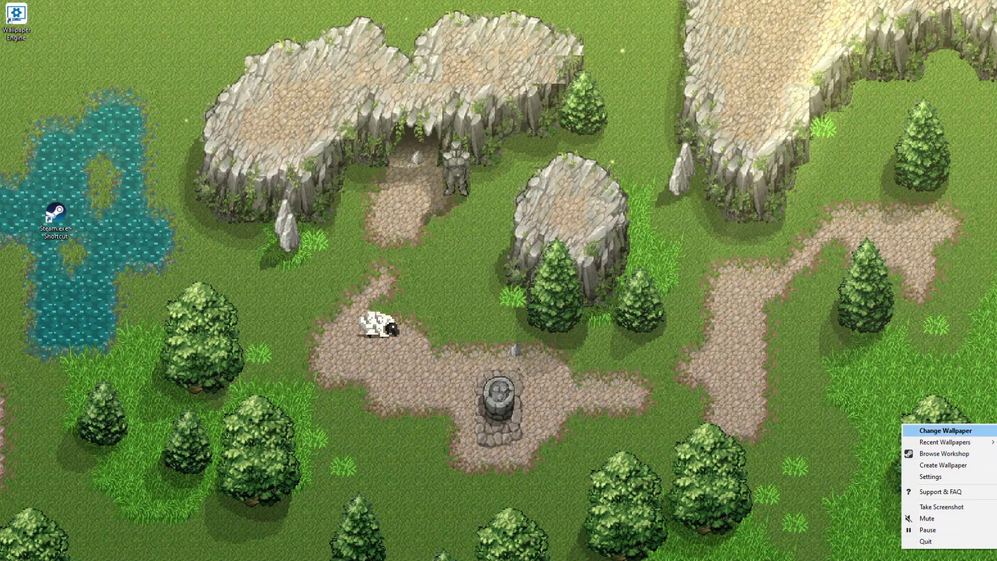
left_click(945, 430)
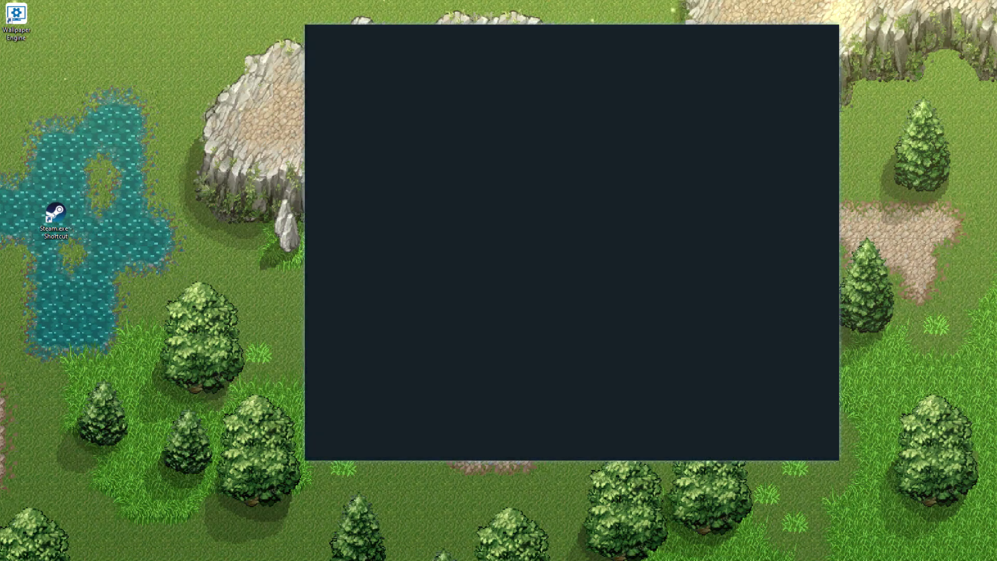
left_click_drag(537, 33, 478, 63)
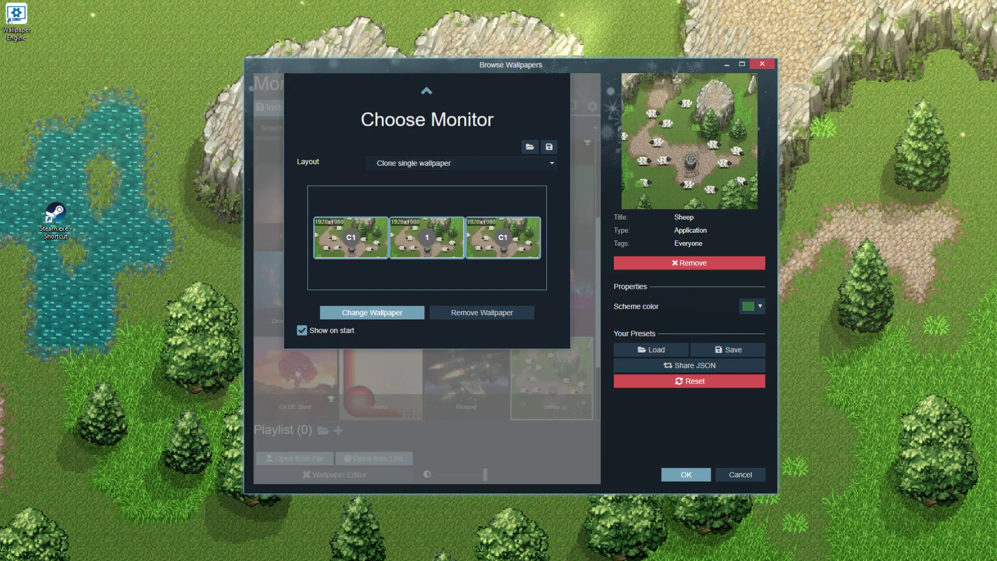
Step: Check the available monitor layouts and close the monitor chooser, keeping the layout that clones a single wallpaper
left_click(460, 163)
key("Escape")
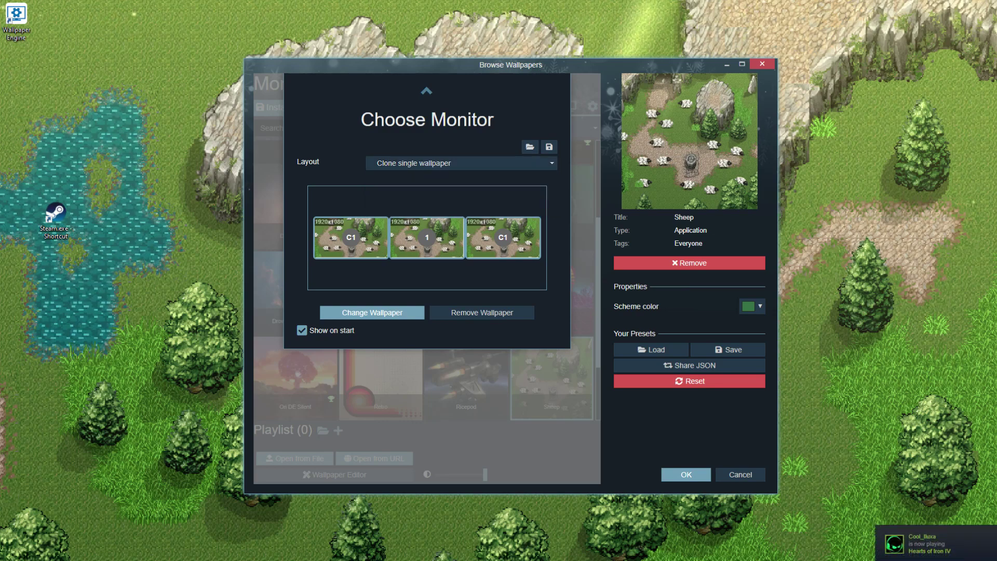
key("Escape")
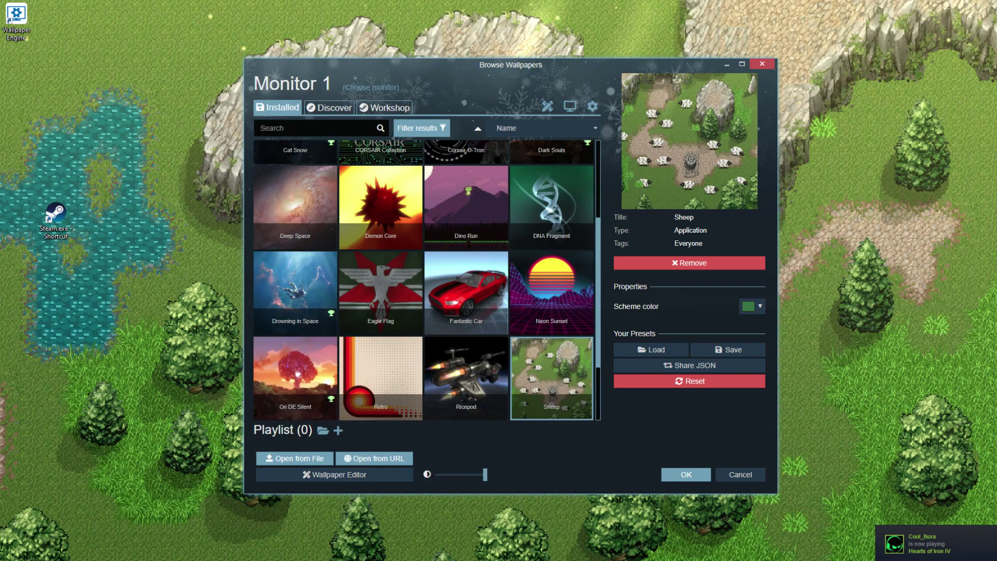
Step: Look through the installed wallpapers and open the Discover page of recommended wallpapers
scroll(423, 280, "up", 3)
scroll(424, 280, "down", 5)
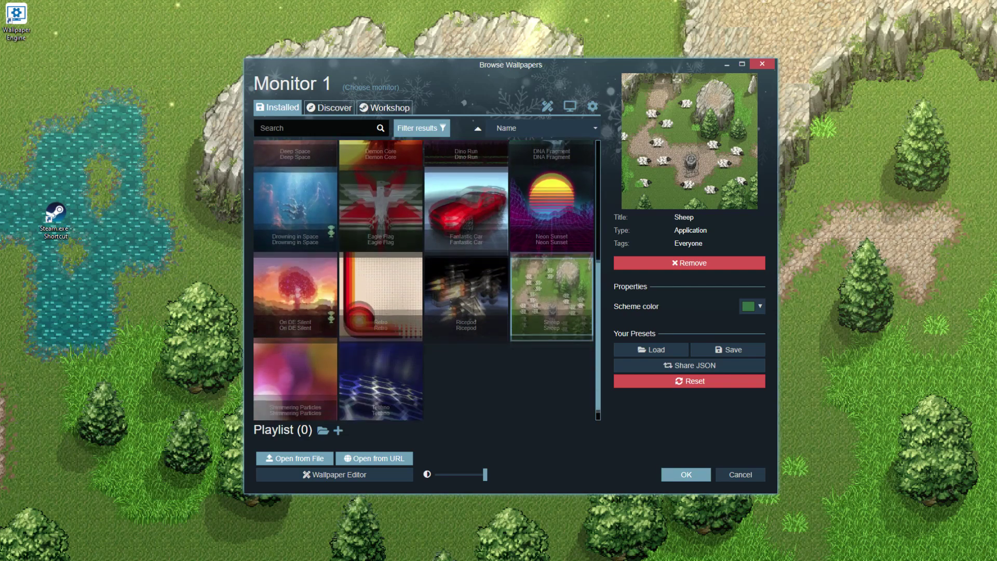
scroll(423, 280, "up", 5)
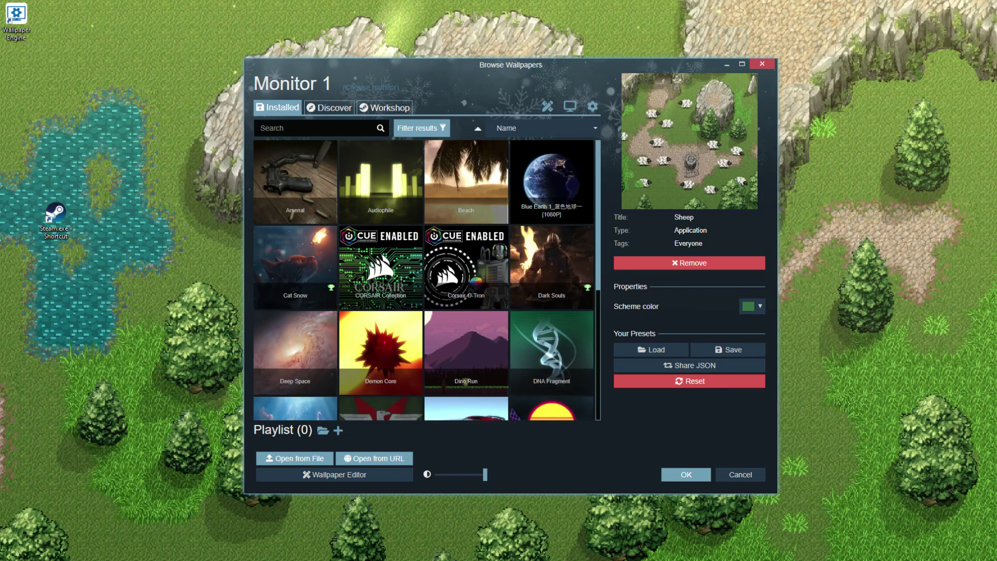
left_click(329, 107)
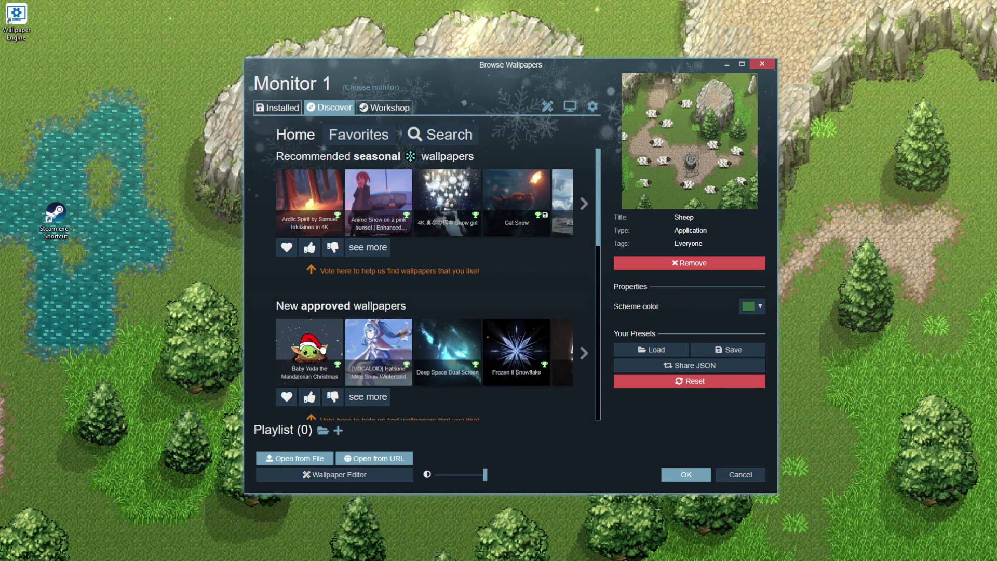
Step: Filter the Workshop wallpapers by the Pixel art genre
left_click(384, 108)
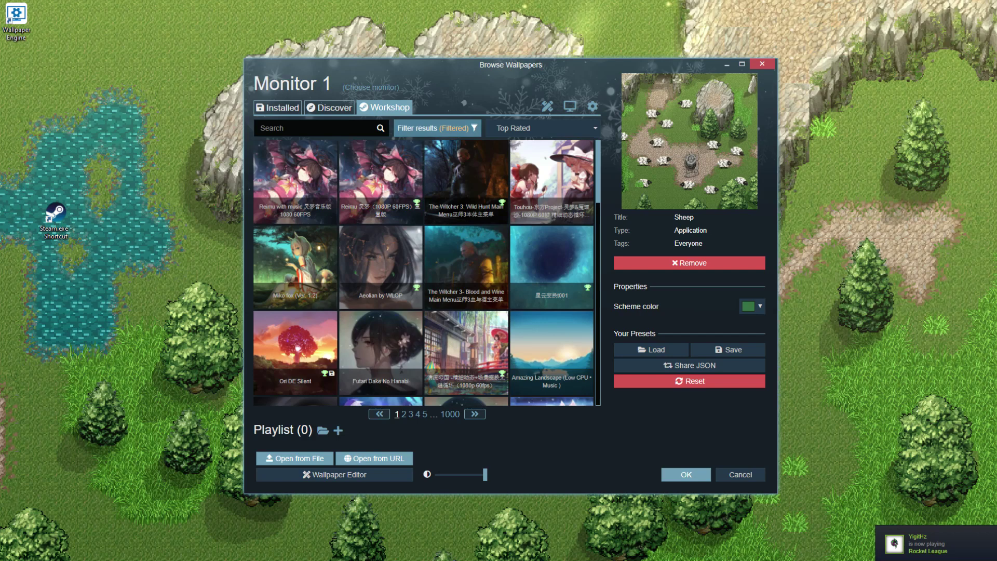
left_click(437, 128)
scroll(312, 273, "down", 2)
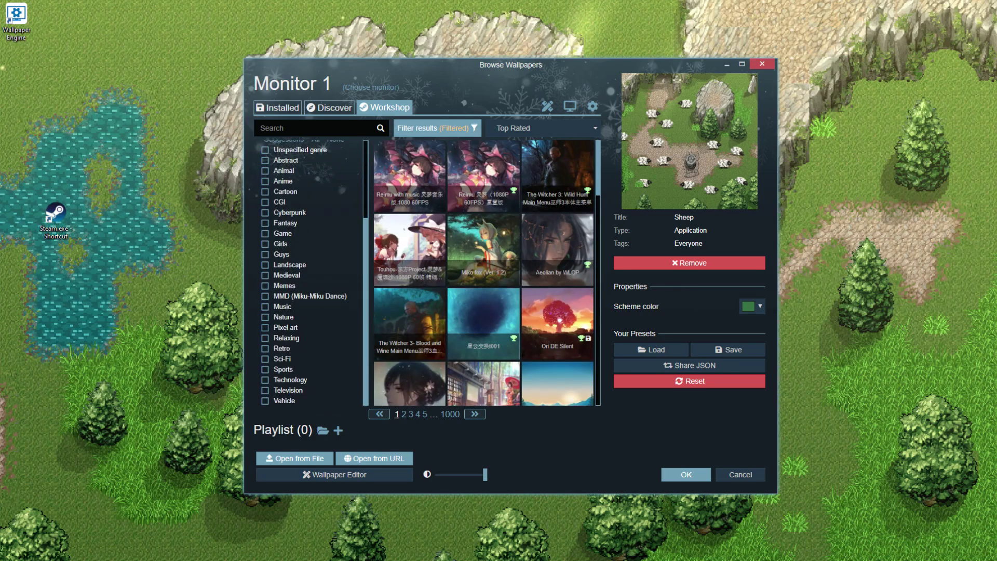
left_click(265, 327)
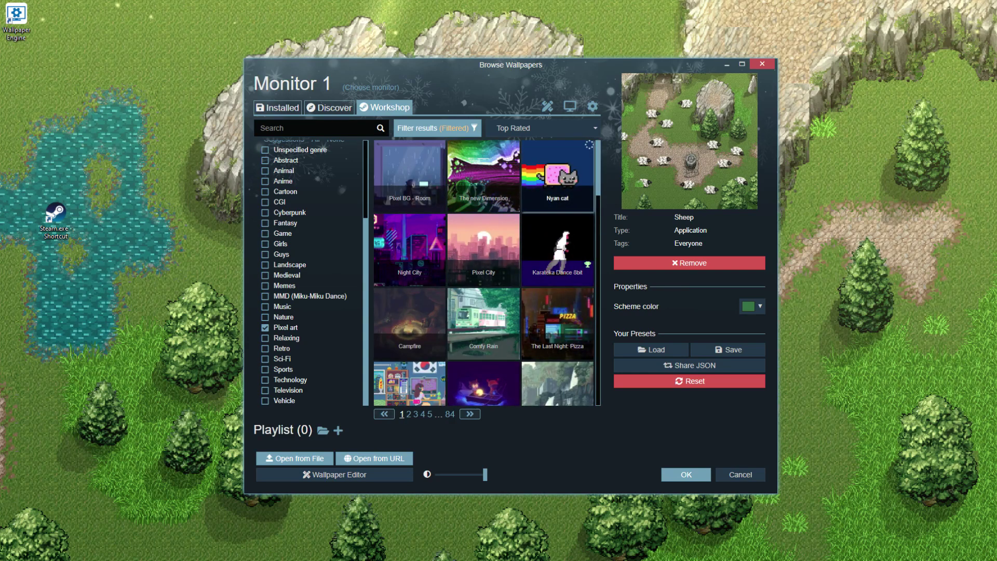
Step: Subscribe to the Nyan cat wallpaper, find it among the installed wallpapers and apply it to the desktop
left_click(557, 176)
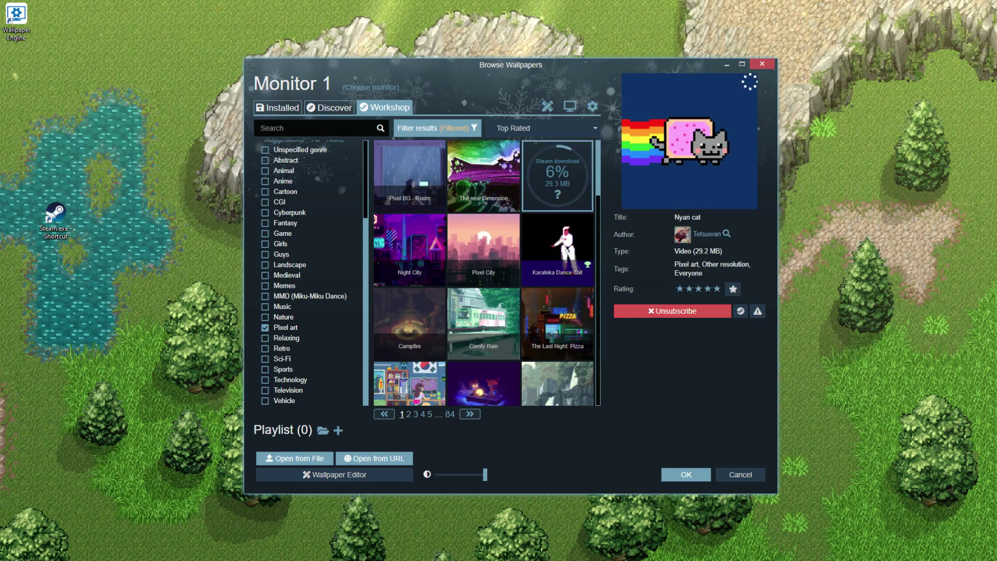
left_click(277, 107)
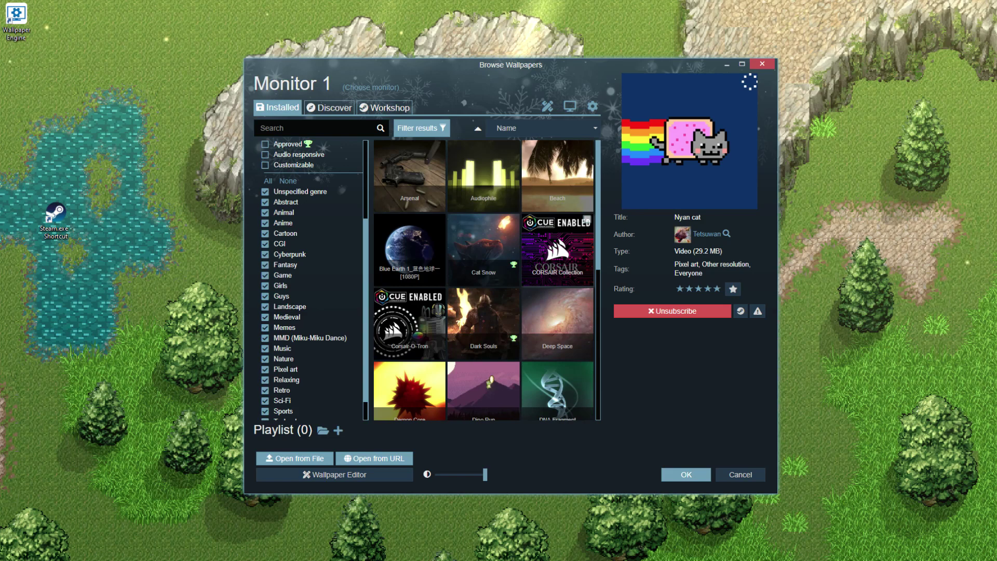
scroll(483, 280, "down", 6)
scroll(484, 280, "up", 6)
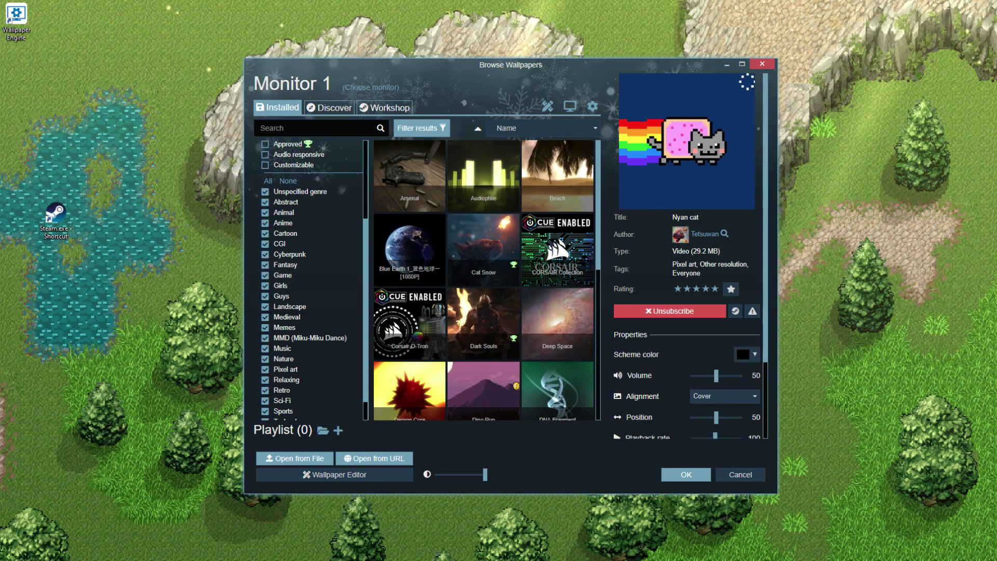
scroll(483, 280, "down", 6)
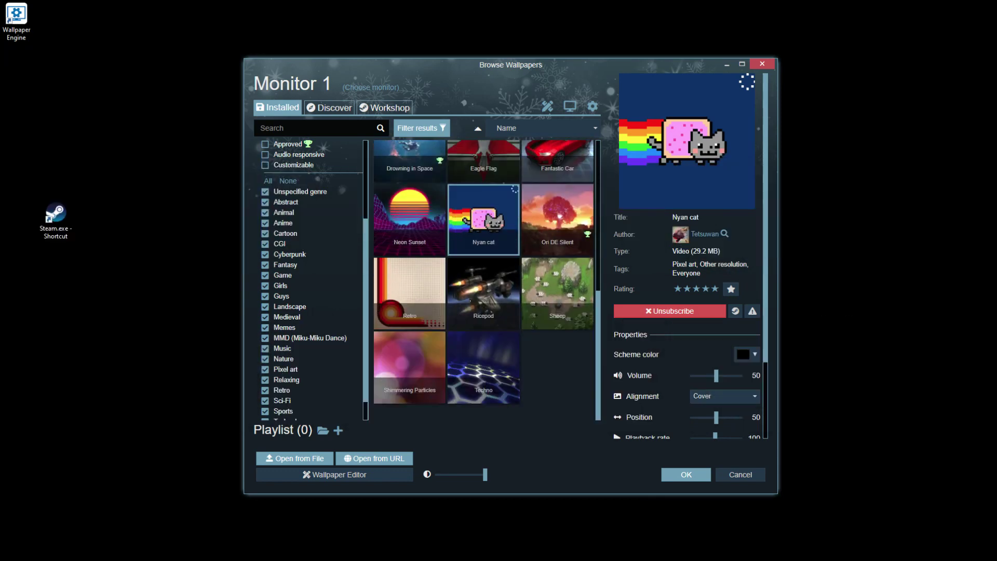
scroll(483, 280, "up", 1)
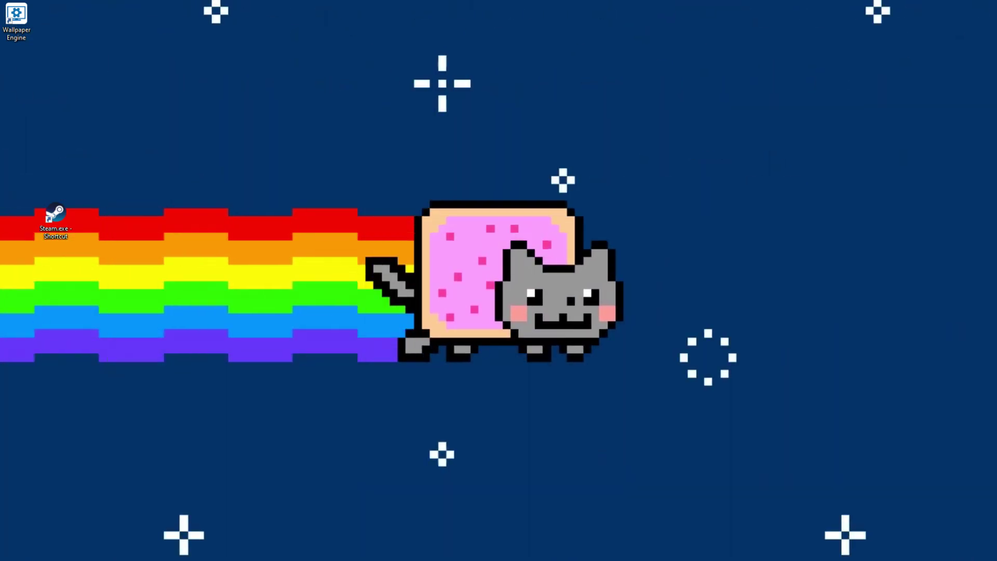
Step: Lower the system volume to 38
key("XF86AudioLowerVolume")
key("XF86AudioLowerVolume")
key("XF86AudioLowerVolume")
key("XF86AudioLowerVolume")
key("XF86AudioLowerVolume")
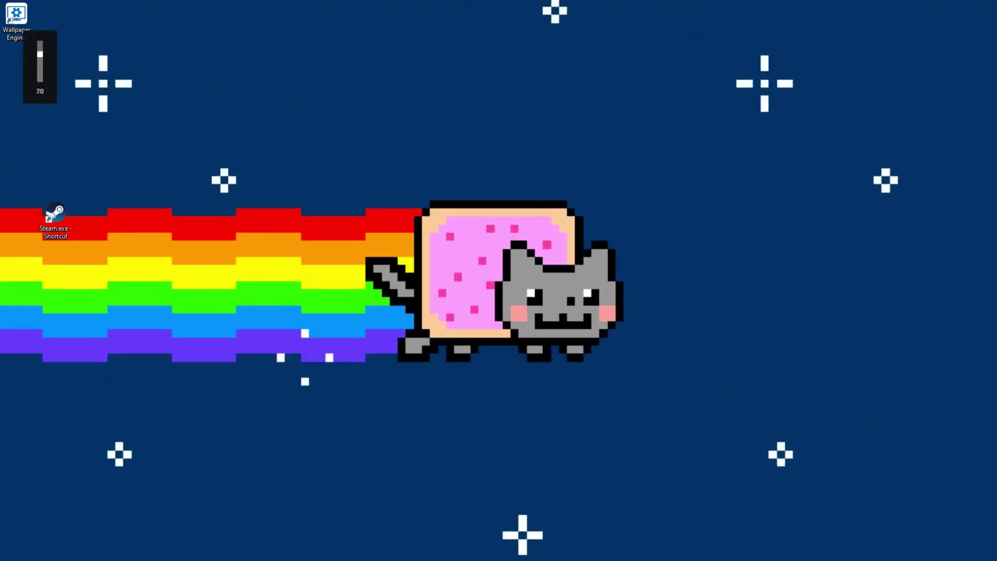
key("XF86AudioLowerVolume")
key("XF86AudioLowerVolume")
key("XF86AudioLowerVolume")
key("XF86AudioLowerVolume")
key("XF86AudioLowerVolume")
key("XF86AudioLowerVolume")
key("XF86AudioLowerVolume")
key("XF86AudioLowerVolume")
key("XF86AudioLowerVolume")
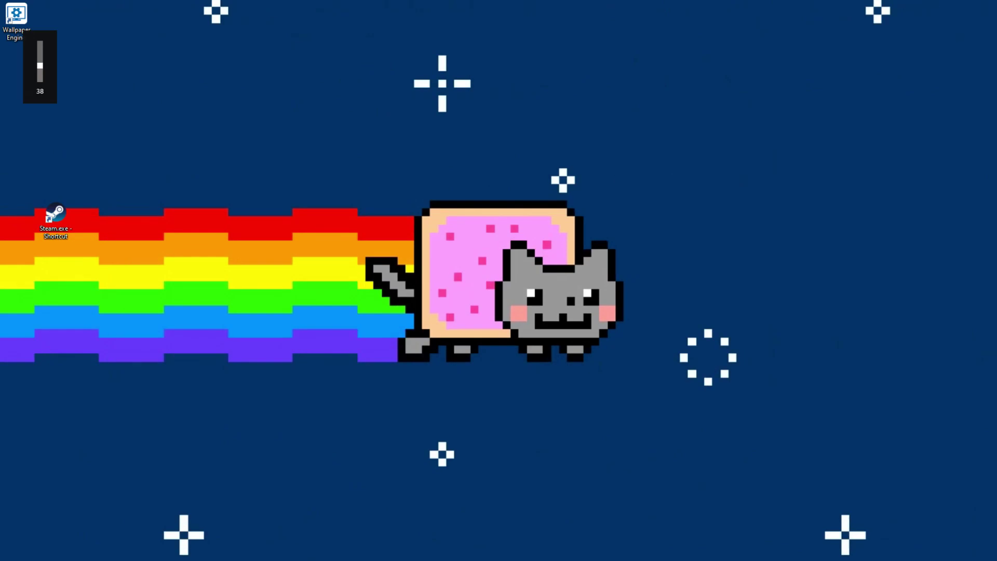
Step: Reopen the wallpaper browser and set the Nyan cat wallpaper's volume to 0
right_click(905, 550)
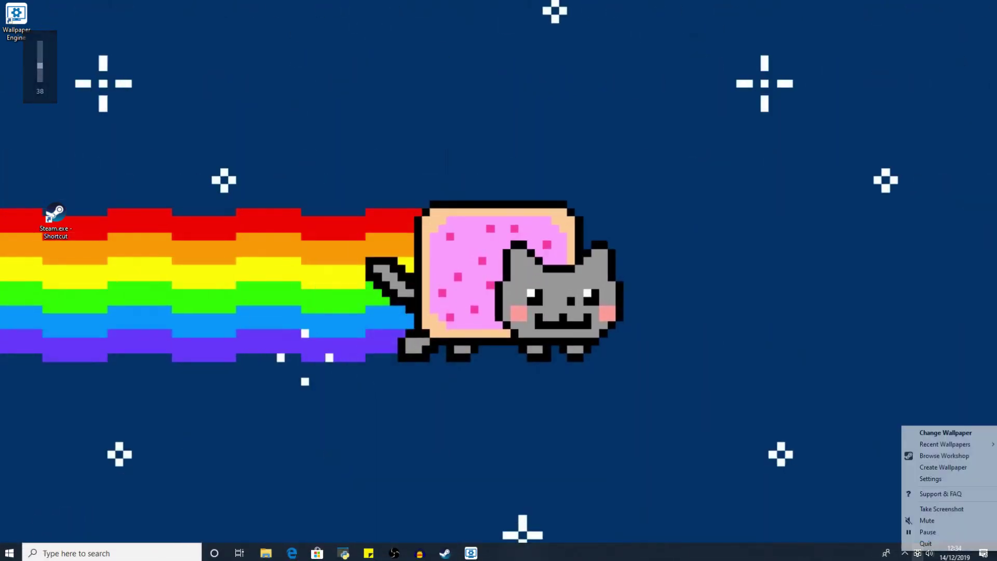
left_click(945, 432)
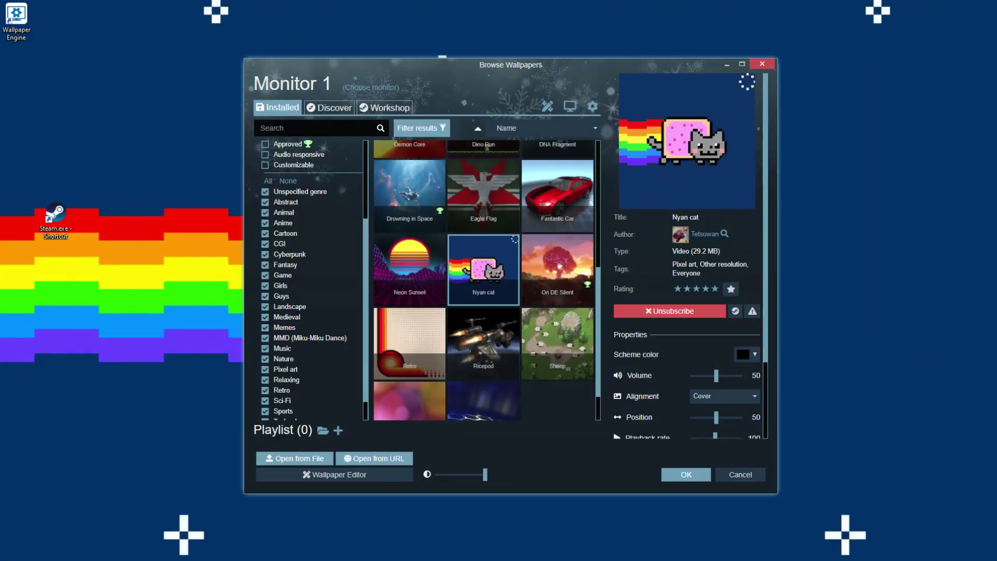
scroll(686, 259, "down", 2)
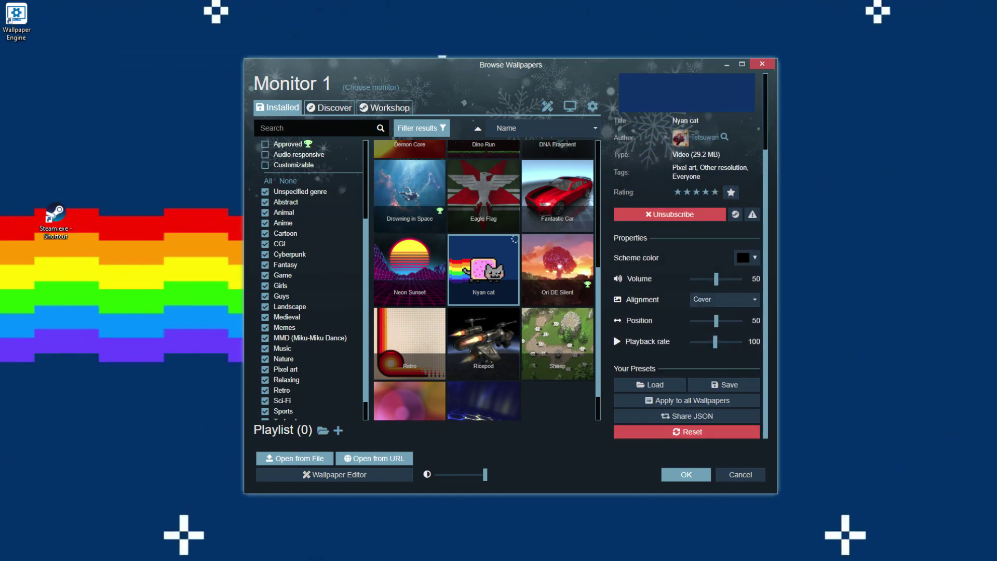
left_click_drag(716, 279, 690, 279)
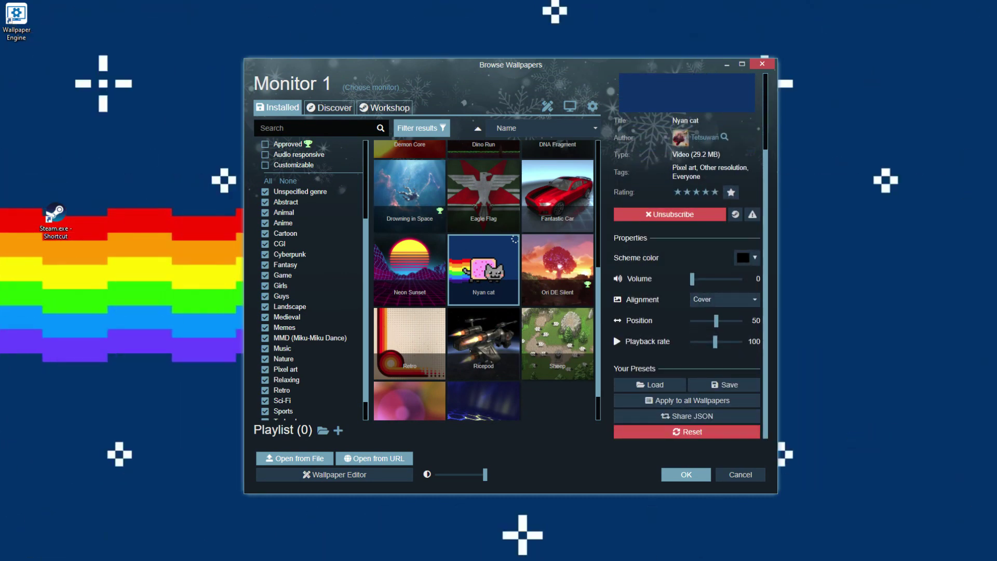
Step: Set the Nyan cat wallpaper's position to 47, moving the browser window aside to view the desktop
left_click_drag(491, 68, 633, 95)
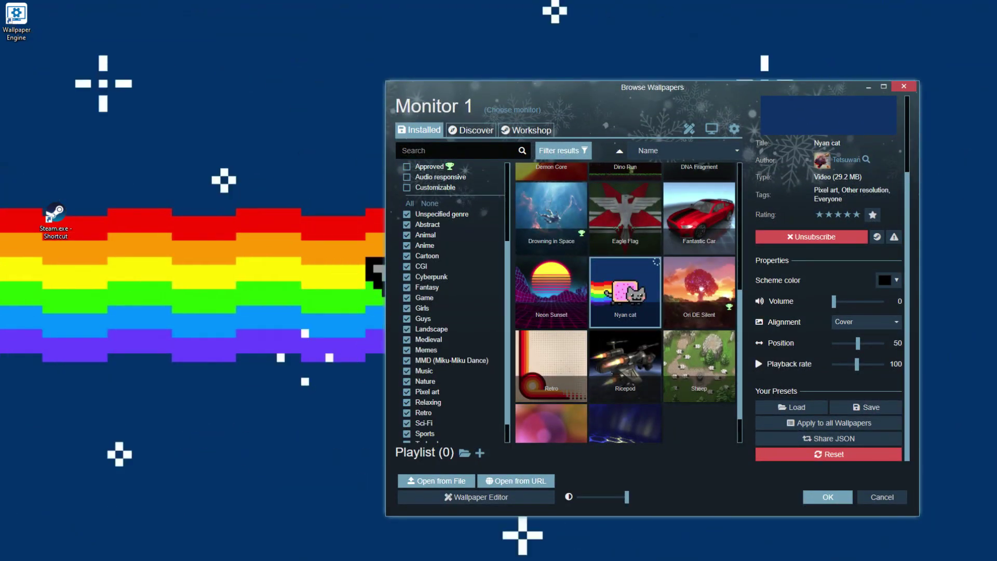
left_click_drag(875, 342, 857, 342)
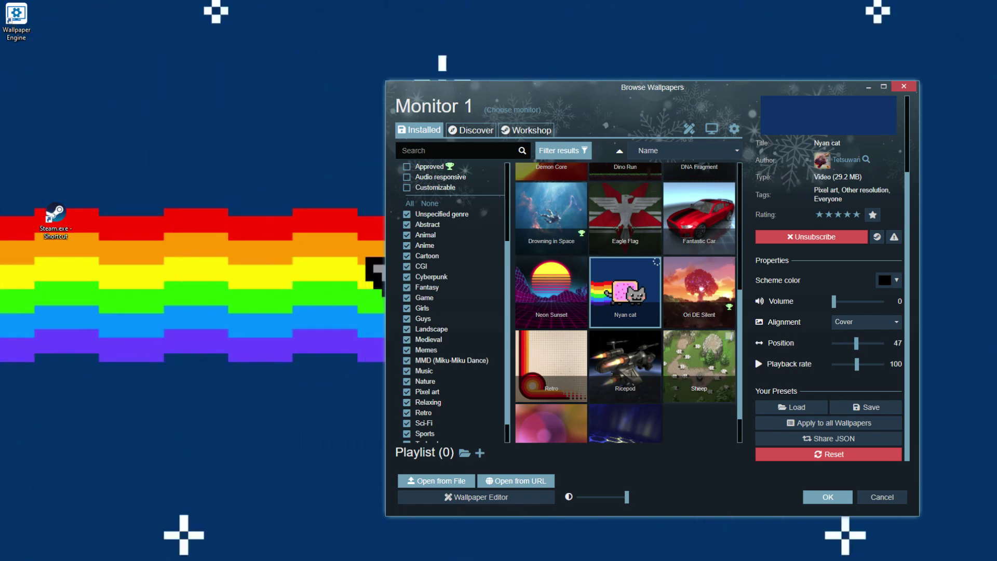
left_click_drag(656, 89, 255, 79)
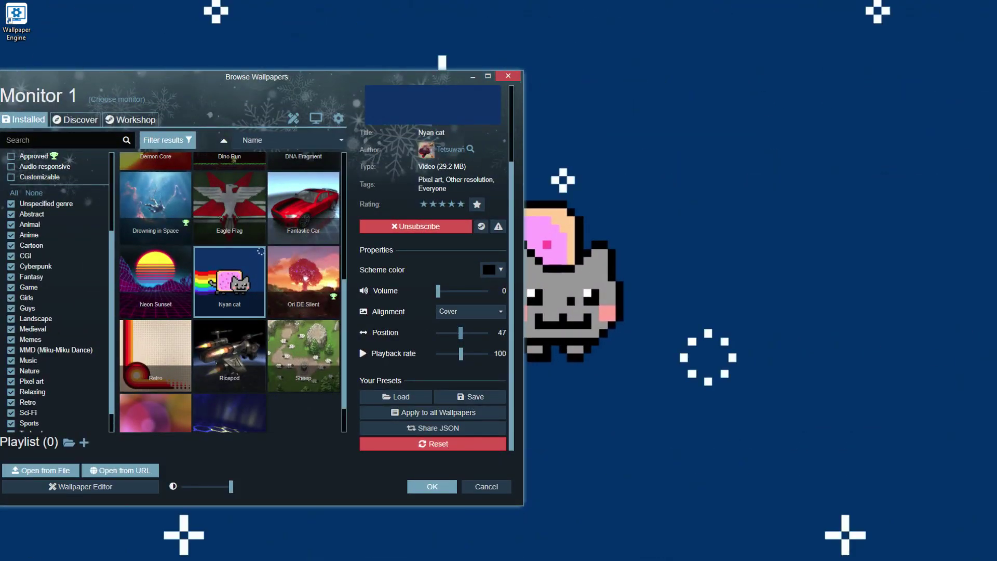
Step: Try playback rates of 200 and 10 on the Nyan cat wallpaper, and set the rate to 111
left_click_drag(273, 84, 256, 108)
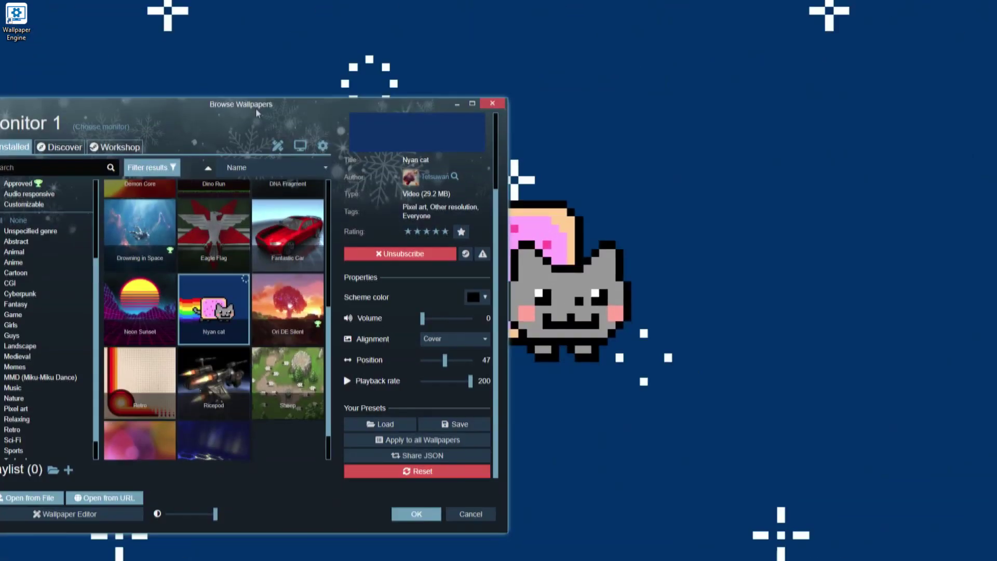
left_click_drag(345, 112, 492, 117)
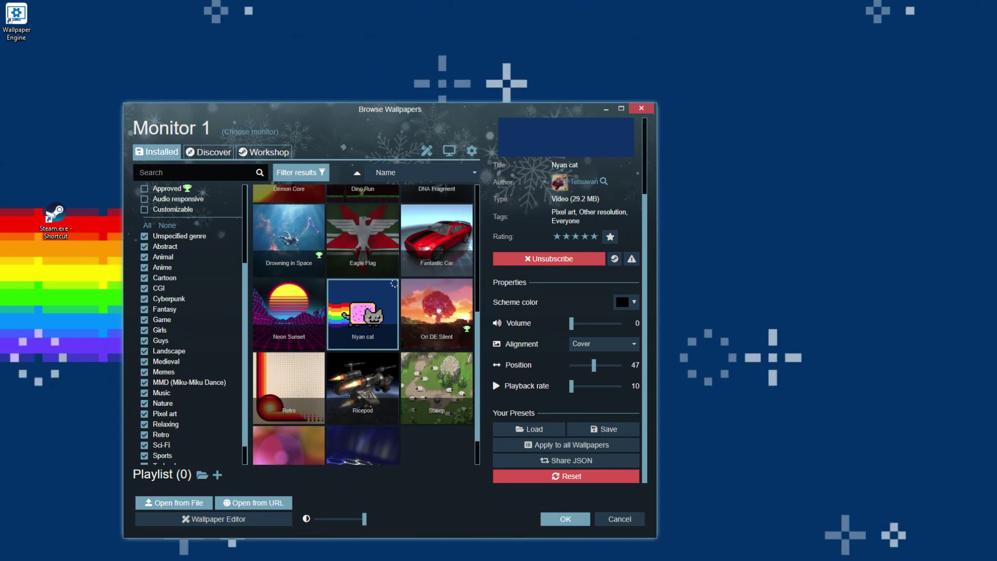
left_click_drag(571, 386, 596, 386)
Step: Select the Blue Earth 1 wallpaper, set its playback rate to 111 and apply it to the desktop
scroll(363, 323, "up", 5)
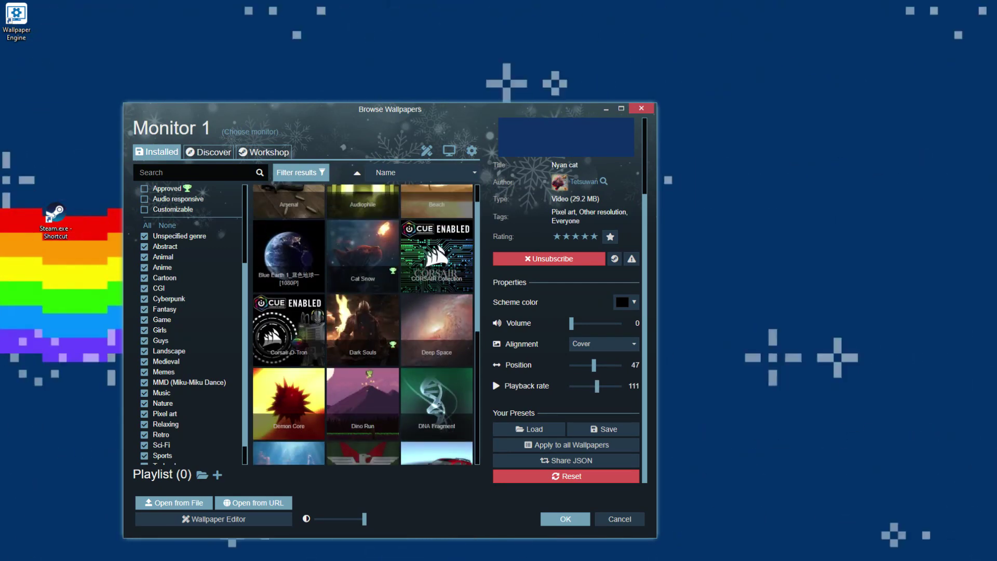
left_click(295, 240)
left_click_drag(443, 116, 748, 64)
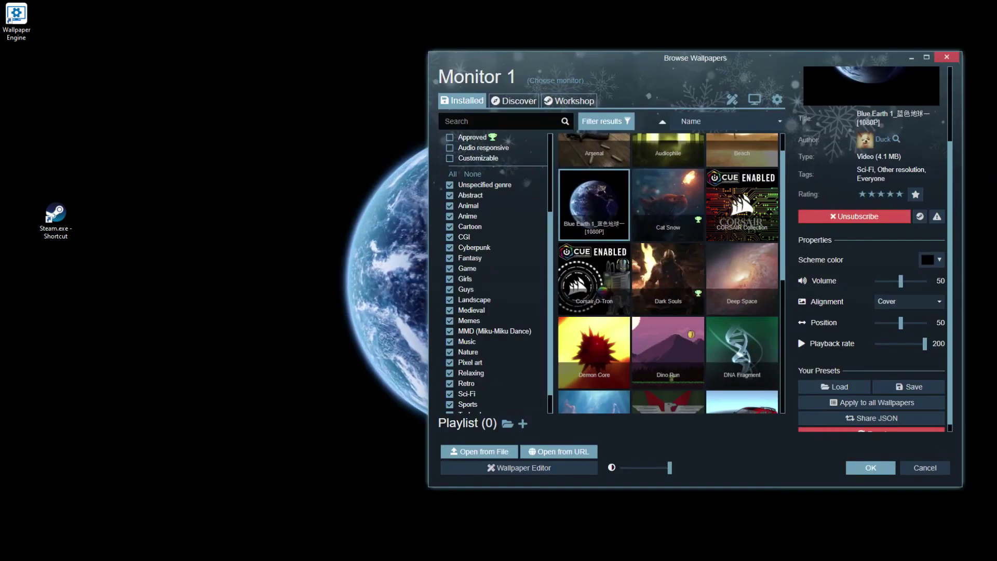
left_click_drag(903, 343, 901, 343)
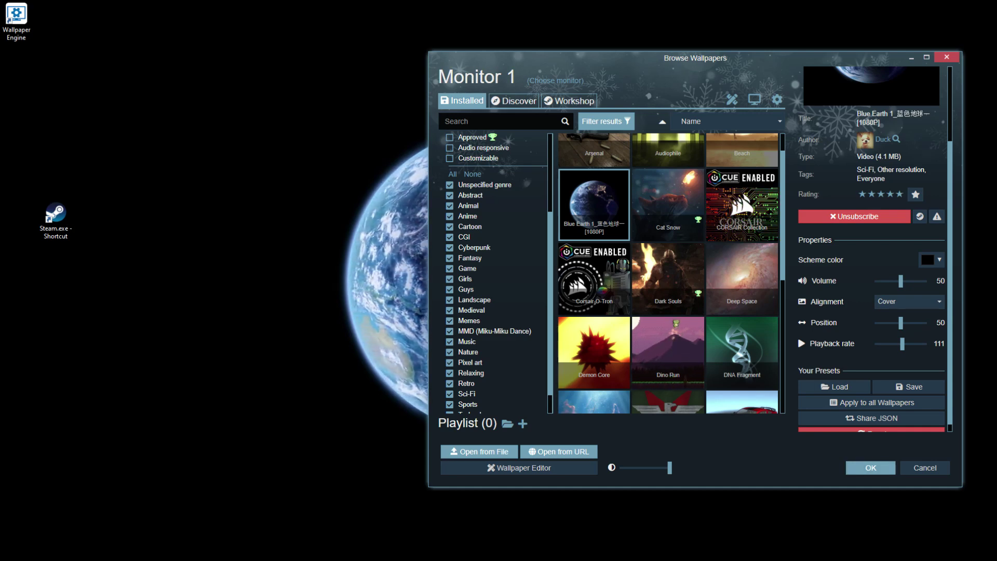
left_click(870, 467)
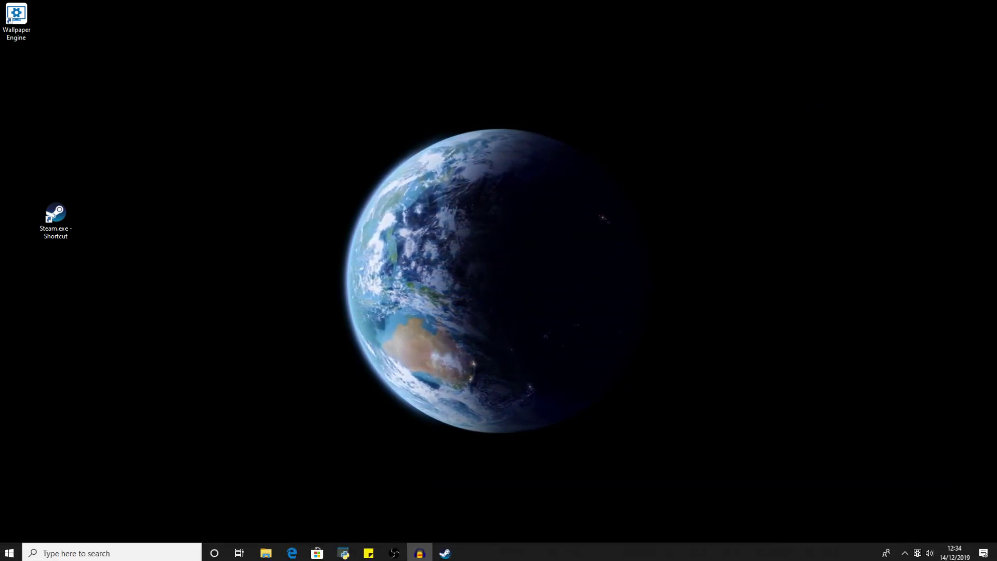
Step: Switch to Steam to view the Wallpaper Engine store page
left_click(445, 552)
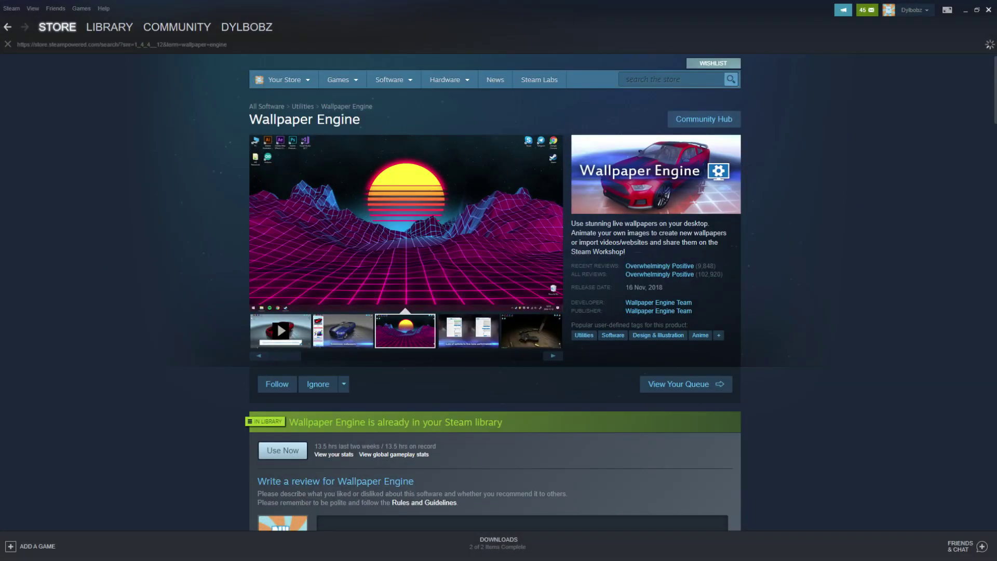